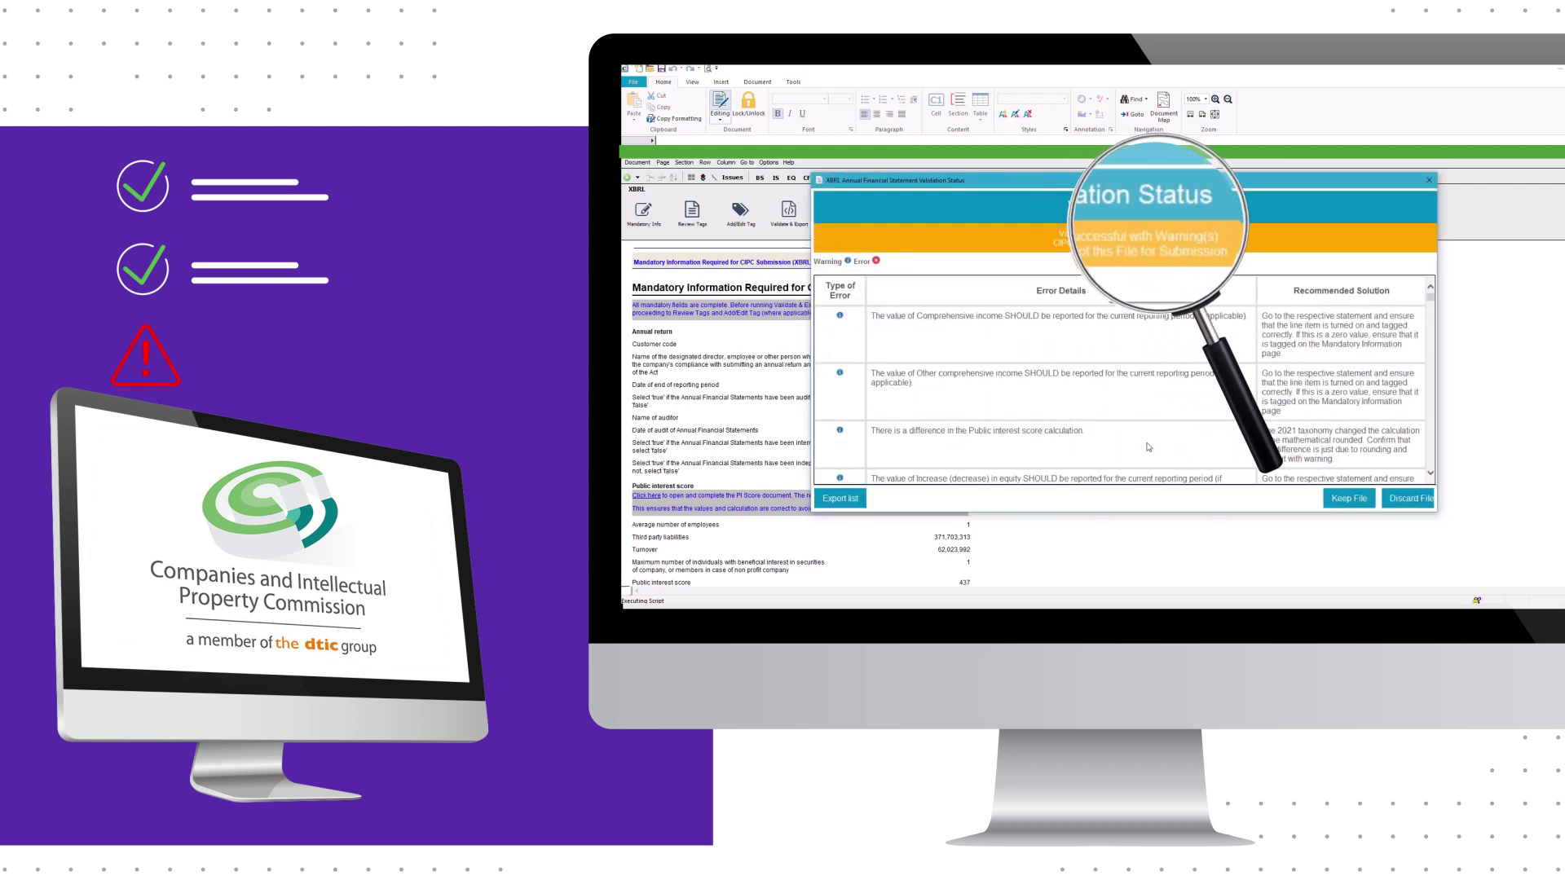
# Keep the validated iXBRL file, adding it to the Document Manager for CIPC submission.
pyautogui.click(1348, 499)
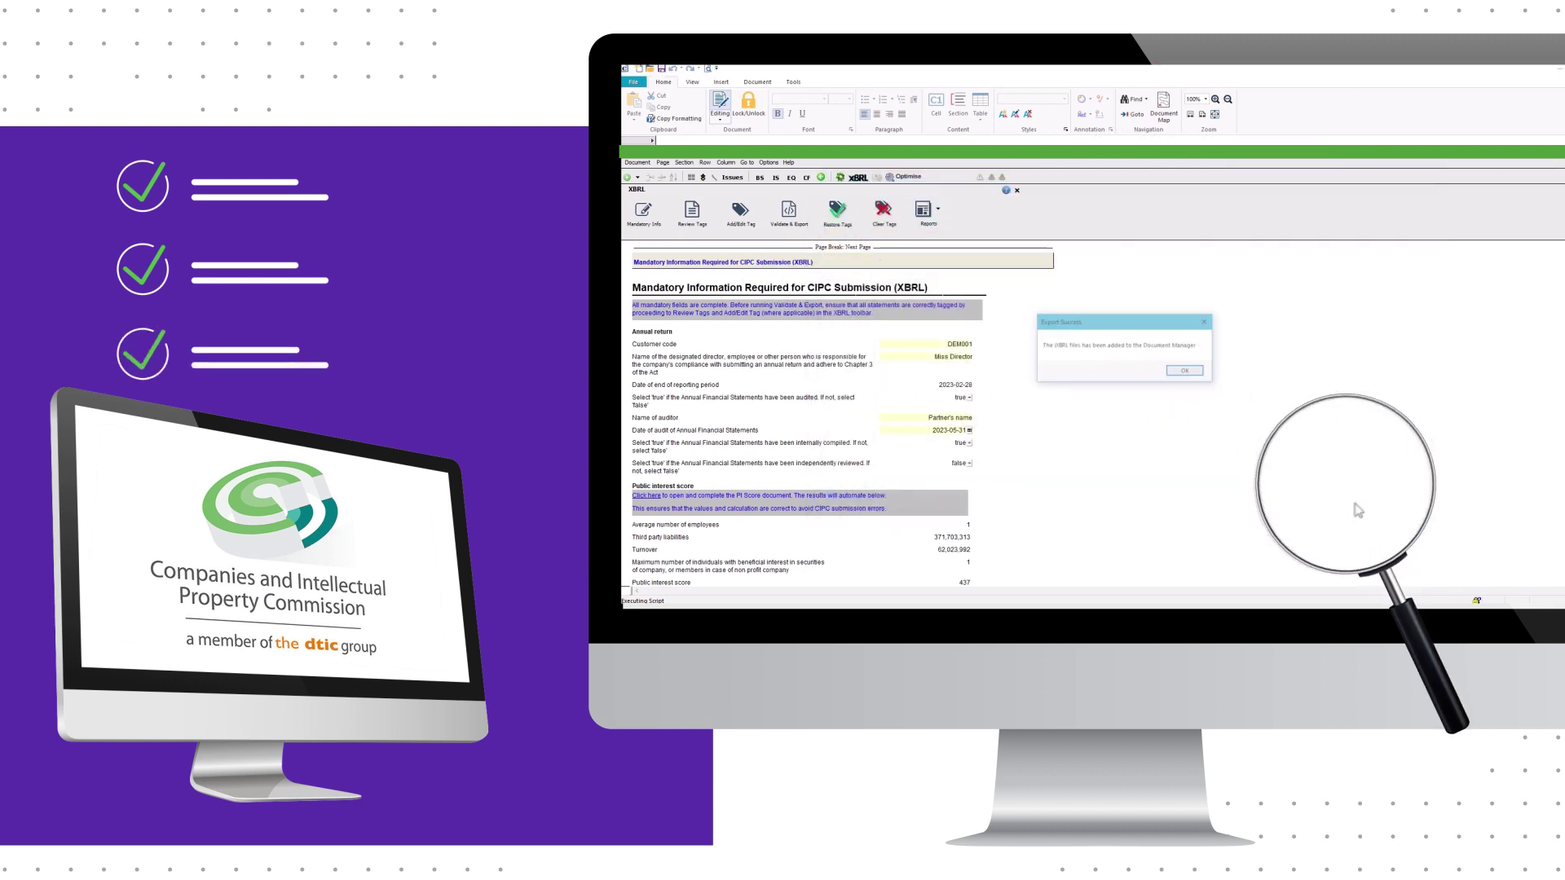
# Acknowledge the Export Success message and return to the financial statements document list.
pyautogui.click(1205, 362)
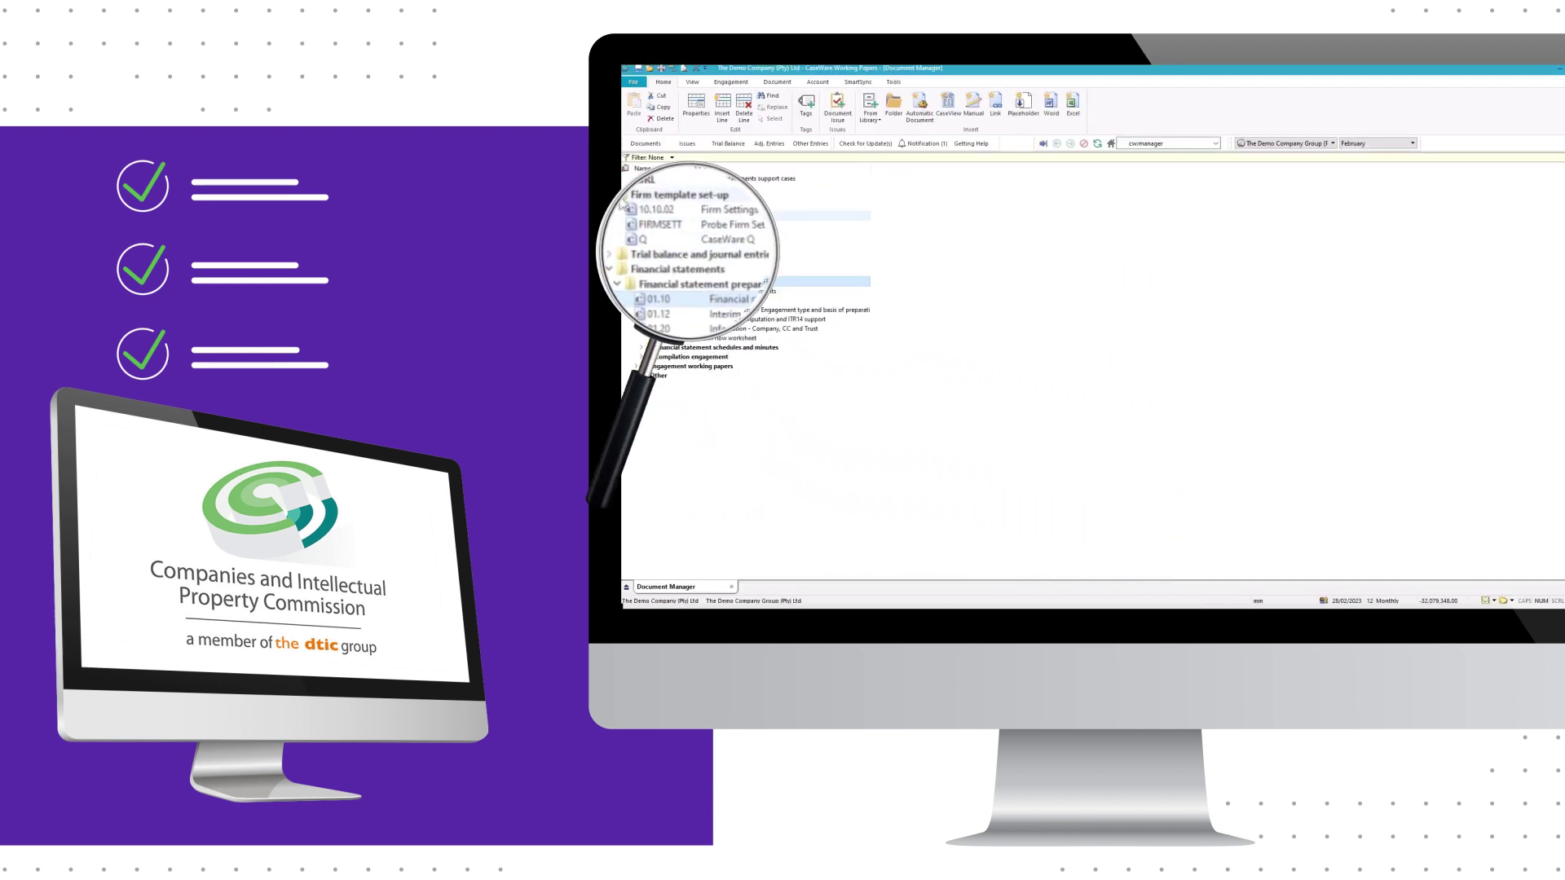